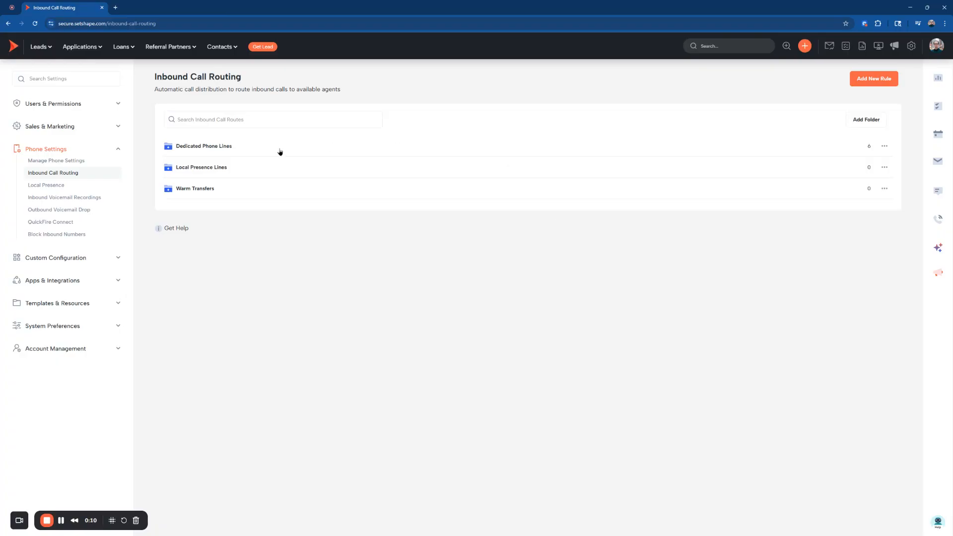
Expand the Dedicated Phone Lines, Local Presence Lines and Warm Transfers folders.
{"action": "left_click", "coordinate": [278, 148]}
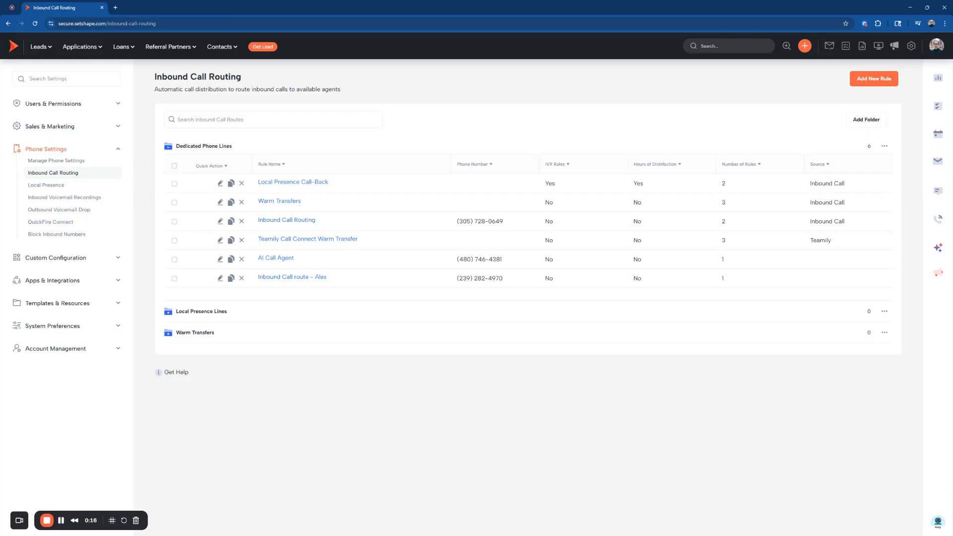
{"action": "left_click", "coordinate": [196, 313]}
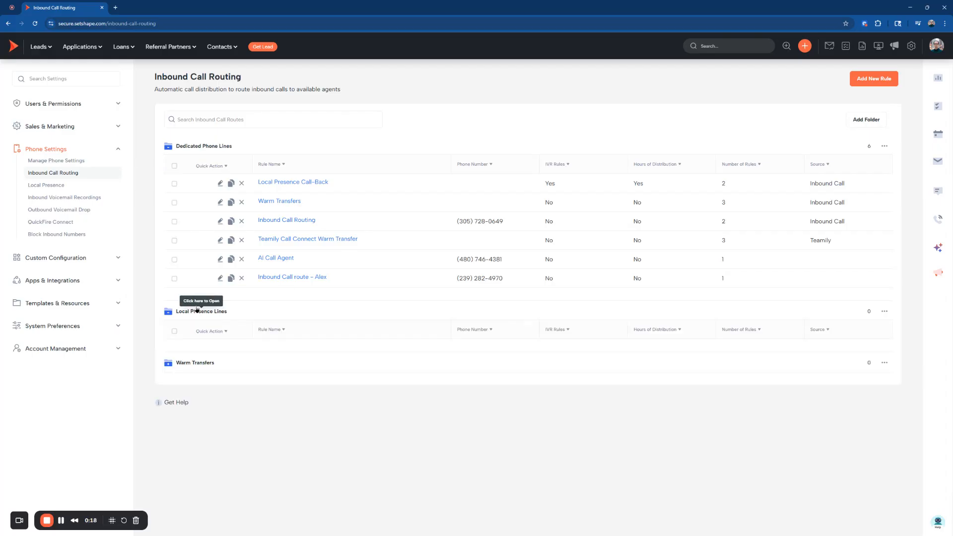
{"action": "left_click", "coordinate": [213, 363]}
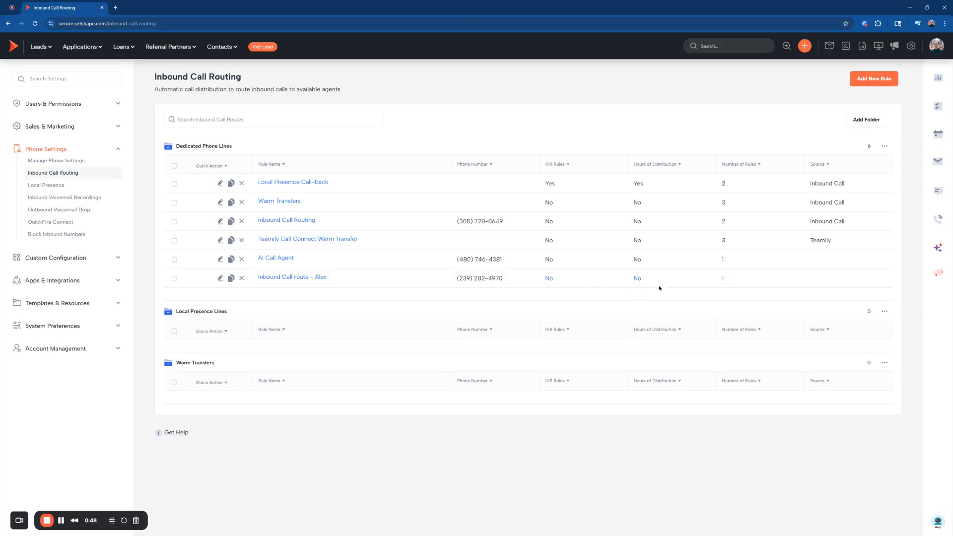
Open the last rule in Dedicated Phone Lines for editing and view its name and phone number choices.
{"action": "left_click", "coordinate": [220, 278]}
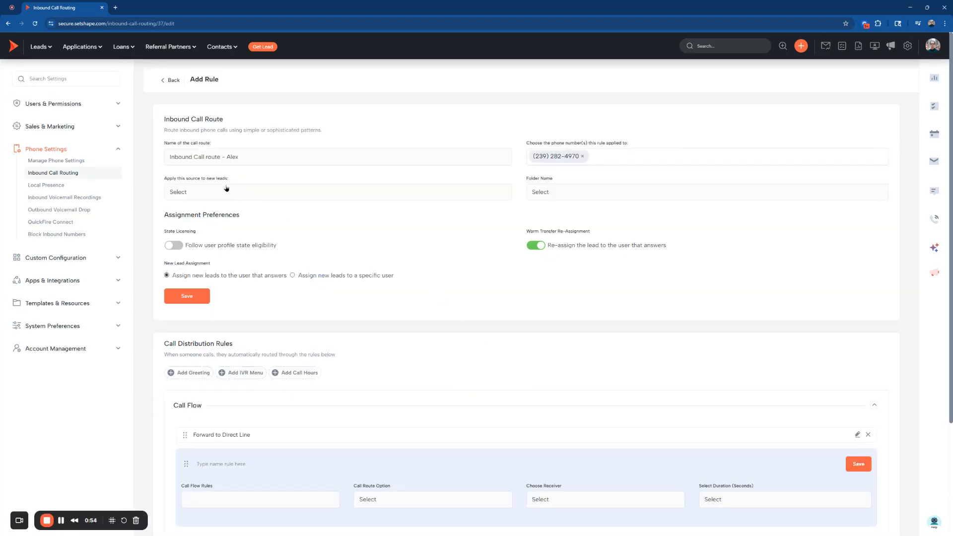
{"action": "left_click", "coordinate": [185, 157]}
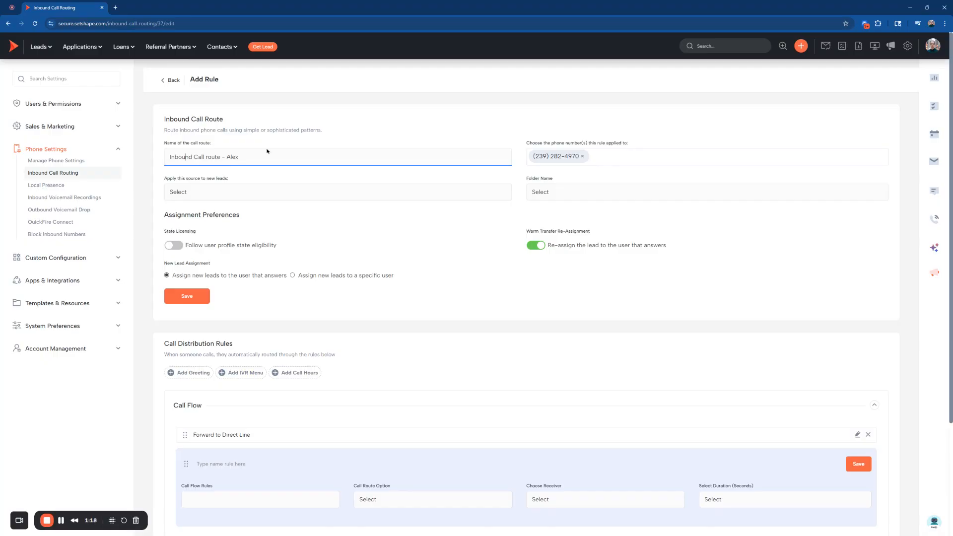
{"action": "left_click", "coordinate": [631, 153]}
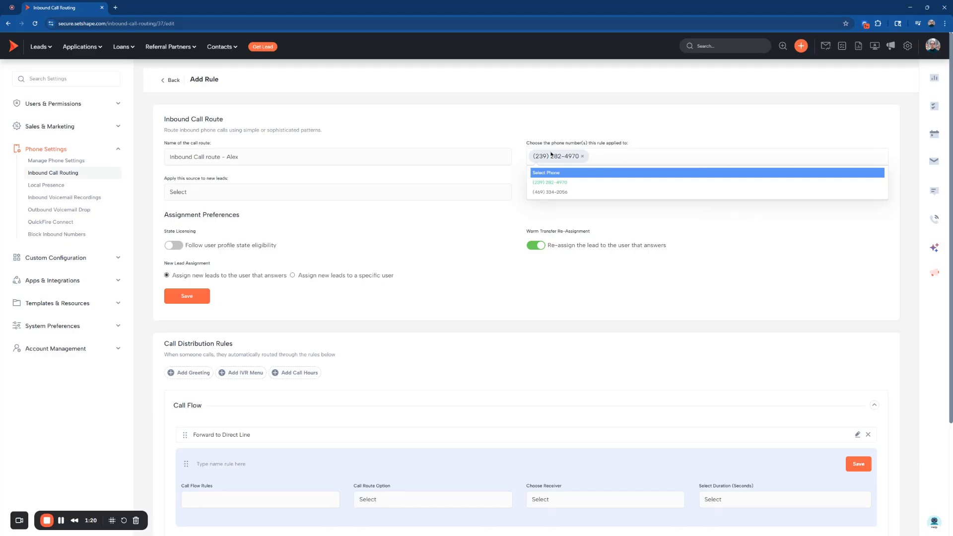
{"action": "left_click", "coordinate": [561, 137]}
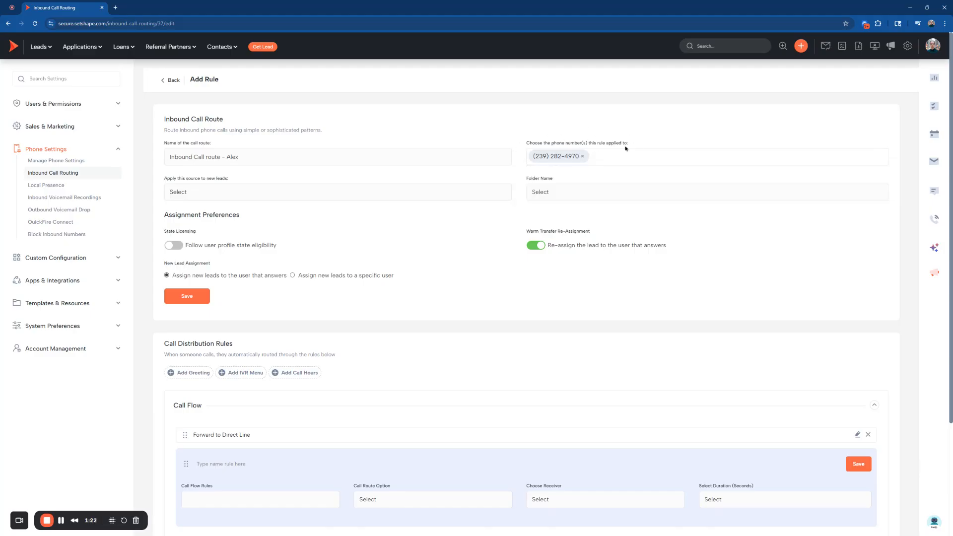
Open Manage Phone Settings in a separate browser tab and examine the inbound call route of each phone number.
{"action": "middle_click", "coordinate": [56, 159]}
{"action": "left_click", "coordinate": [133, 6]}
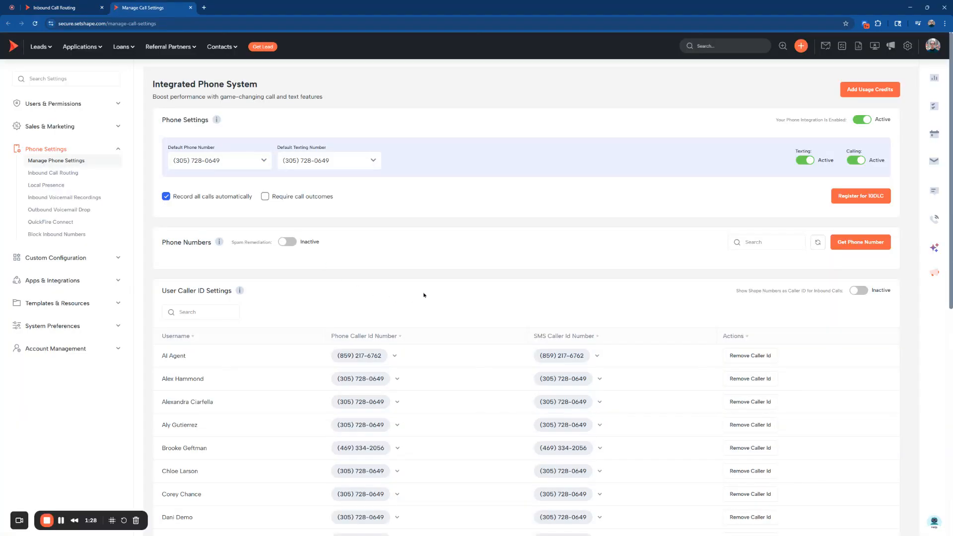
{"action": "scroll", "coordinate": [585, 295], "scroll_direction": "down", "scroll_amount": 1}
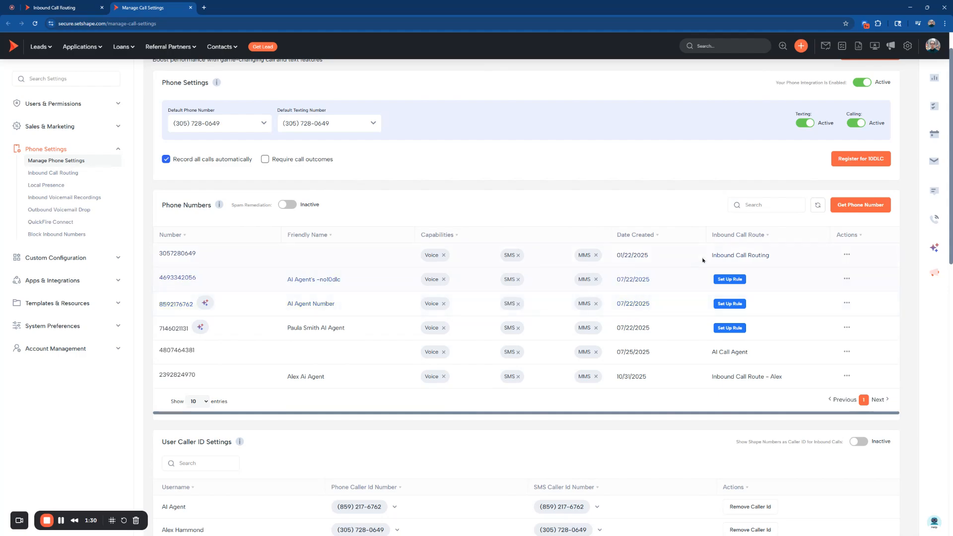
{"action": "left_click_drag", "start_coordinate": [706, 259], "coordinate": [782, 257]}
Back in the call route rule, set the source applied to new leads to Inbound Call.
{"action": "left_click", "coordinate": [64, 7]}
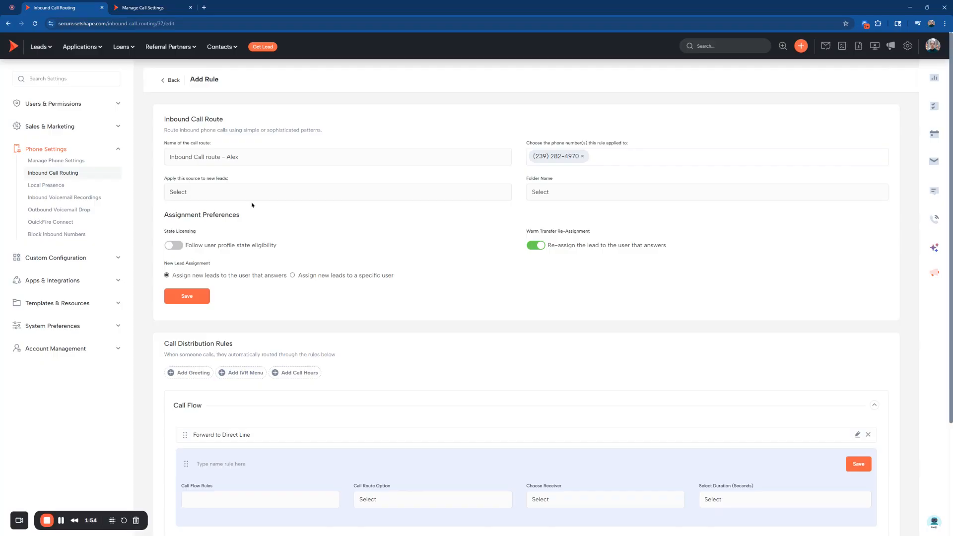
{"action": "left_click", "coordinate": [211, 264]}
Open the rule list in a separate browser tab, expand Dedicated Phone Lines, and return to the rule being edited.
{"action": "left_click", "coordinate": [174, 80]}
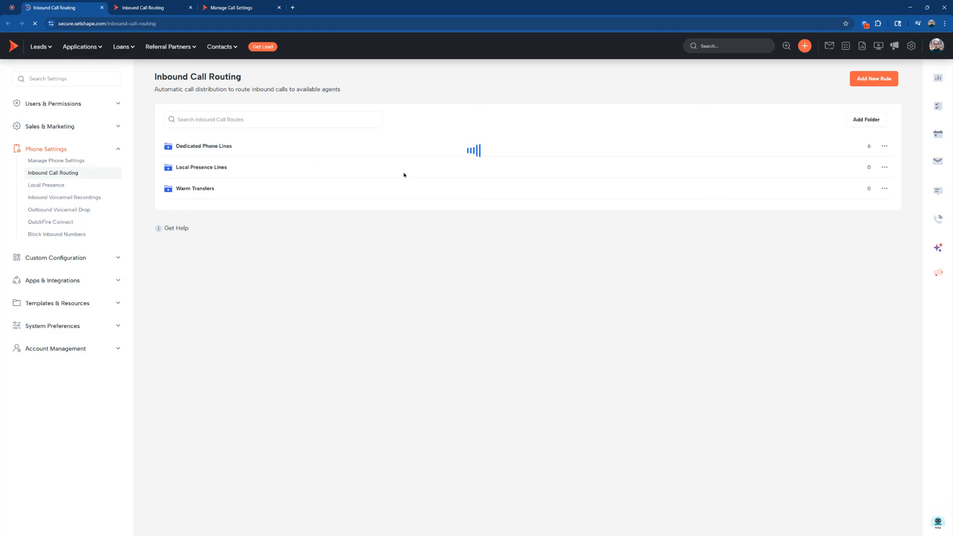
{"action": "left_click", "coordinate": [200, 146]}
{"action": "left_click", "coordinate": [171, 7]}
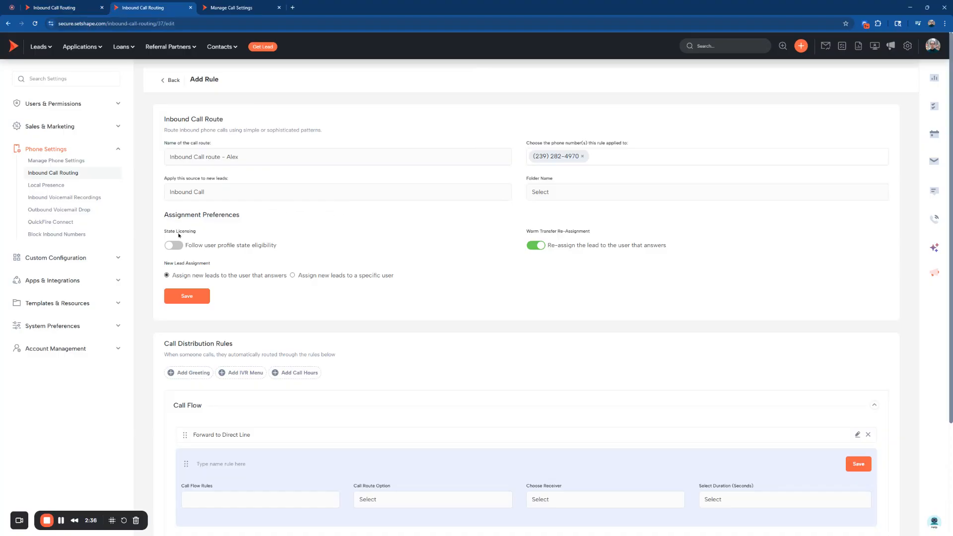
Try the State Licensing option to follow user profile state eligibility under Assignment Preferences, and turn it back off.
{"action": "triple_click", "coordinate": [222, 214]}
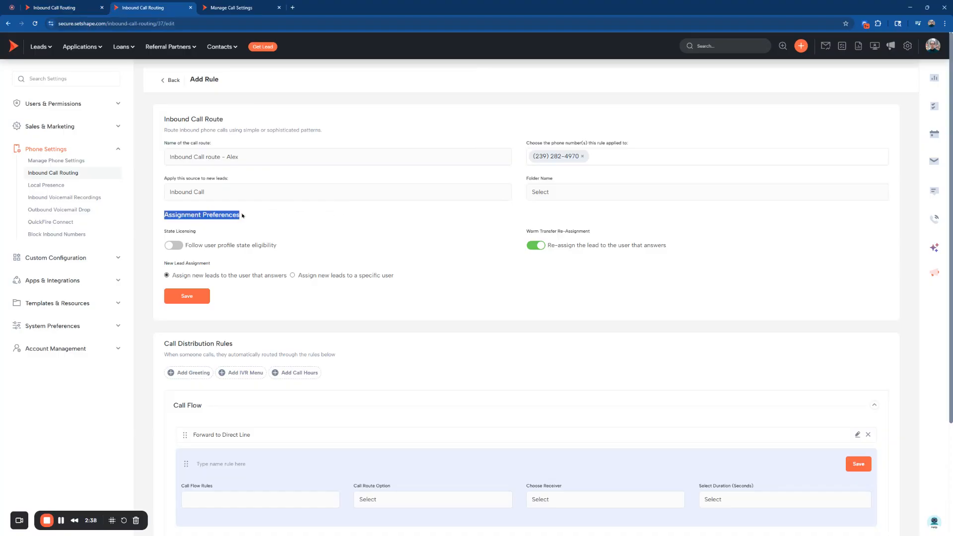
{"action": "left_click", "coordinate": [168, 233]}
{"action": "left_click", "coordinate": [174, 246]}
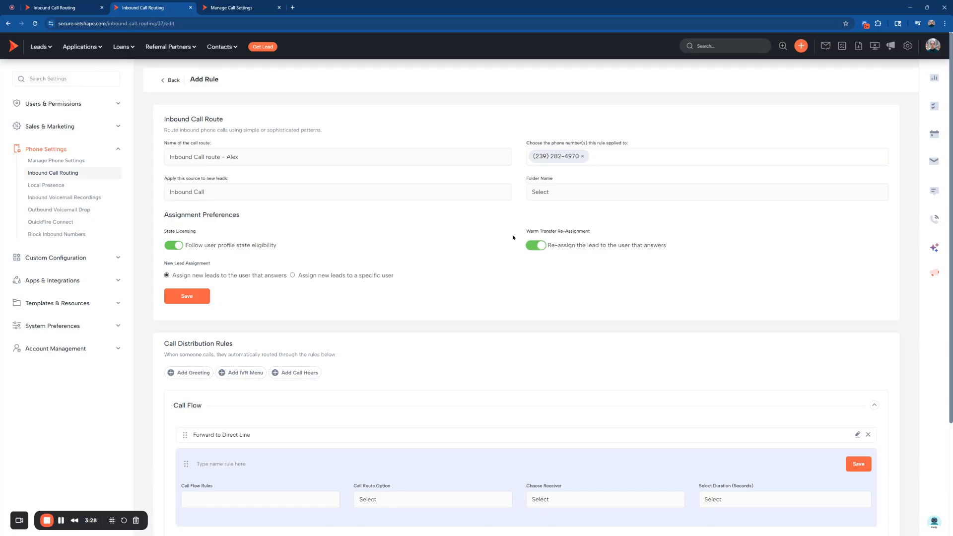
{"action": "left_click", "coordinate": [174, 244]}
Try assigning new leads to a specific user, and switch back to assigning them to the user that answers.
{"action": "left_click", "coordinate": [293, 276]}
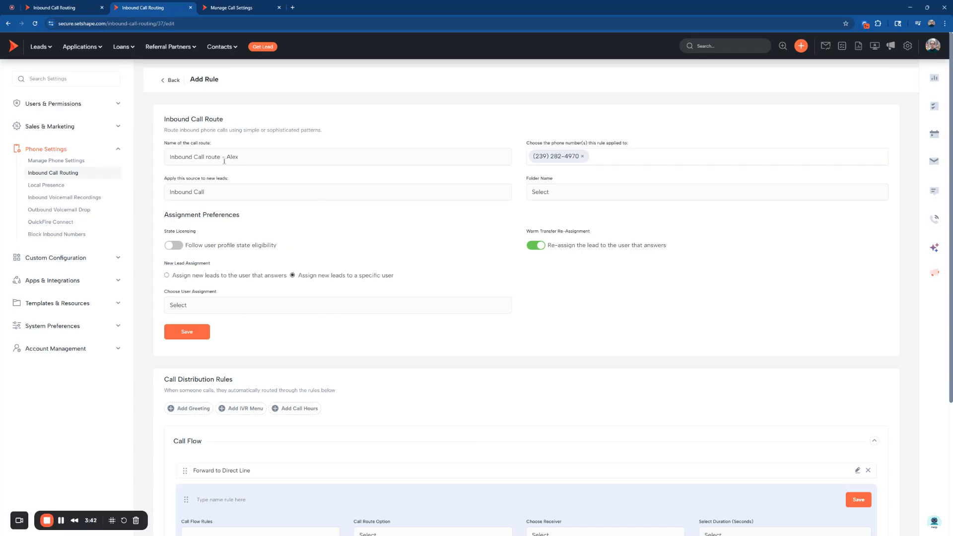
{"action": "left_click", "coordinate": [214, 318]}
{"action": "left_click", "coordinate": [201, 277]}
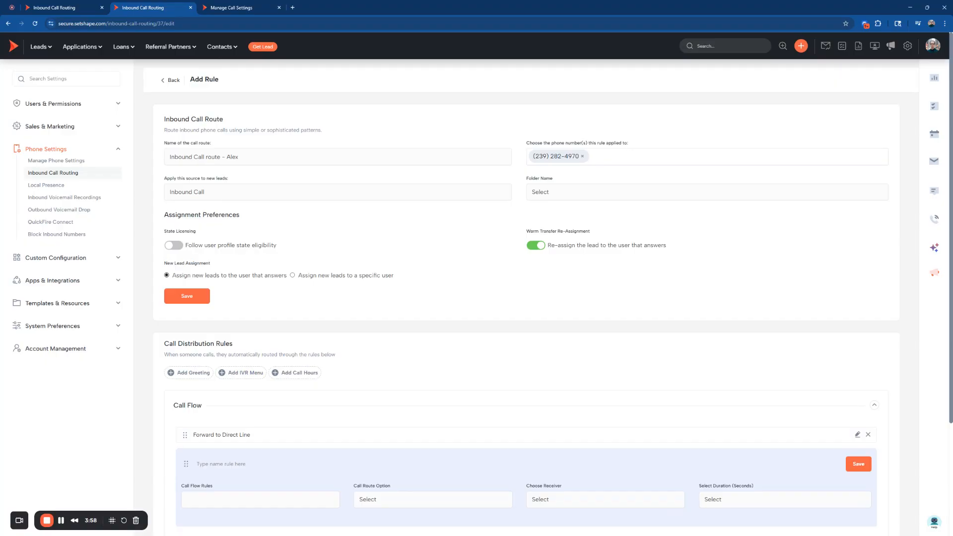
Add a greeting that plays Call_Recording_Greeting.mp3 before ringing, and view the pause time choices.
{"action": "scroll", "coordinate": [234, 268], "scroll_direction": "down", "scroll_amount": 3}
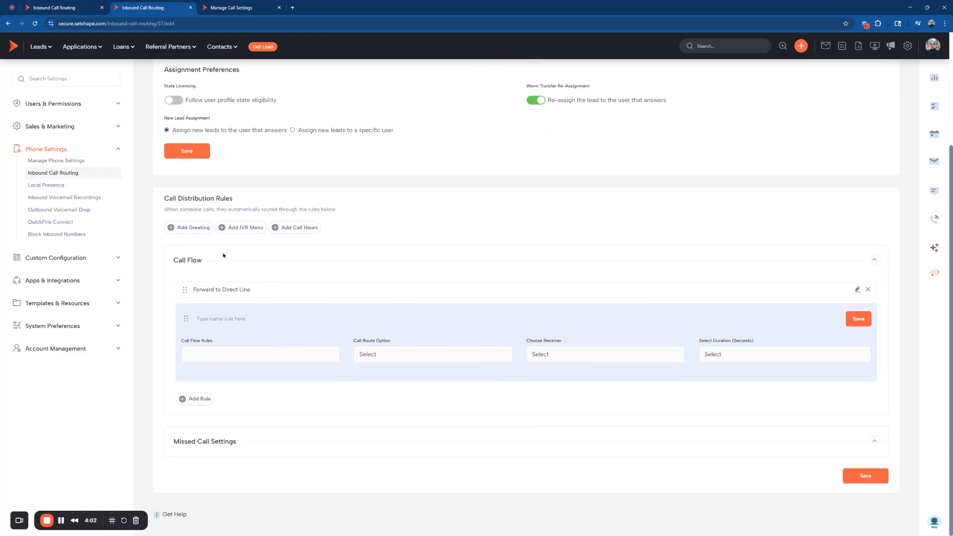
{"action": "left_click", "coordinate": [188, 229]}
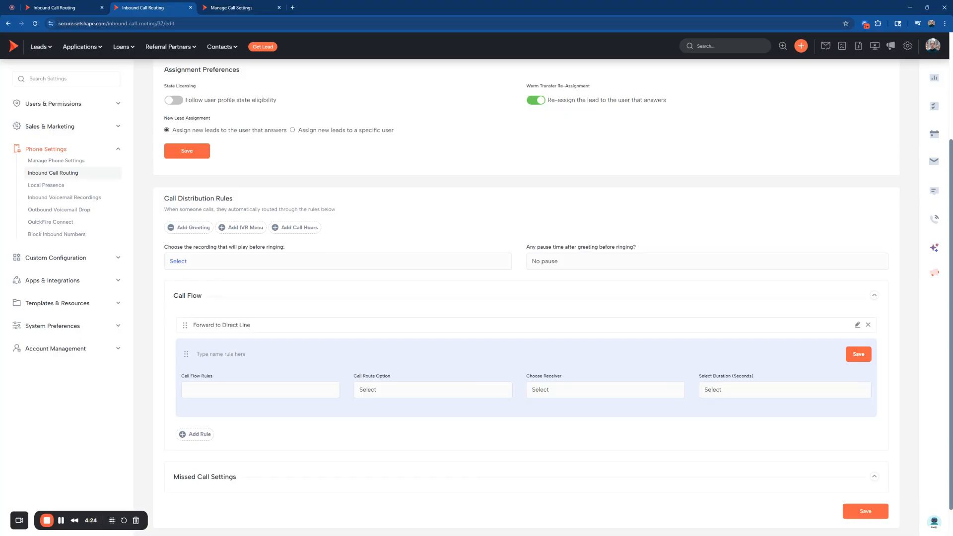
{"action": "left_click", "coordinate": [218, 282]}
{"action": "left_click", "coordinate": [579, 264]}
Add an IVR menu item named Press 1 with keypad selection 1, routed to Blast LOA Department.
{"action": "left_click", "coordinate": [229, 228]}
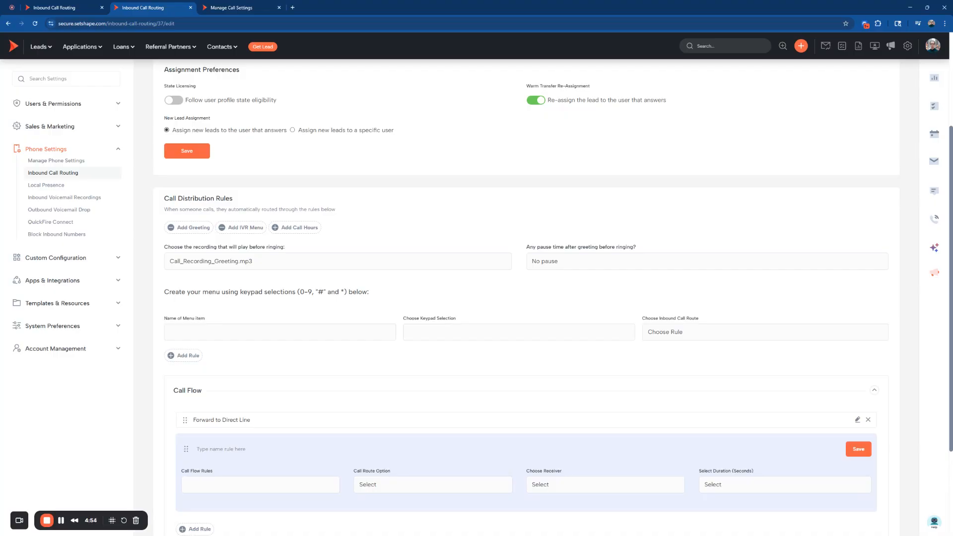
{"action": "left_click", "coordinate": [219, 333]}
{"action": "type", "text": "PRess"}
{"action": "key", "text": "BackSpace"}
{"action": "key", "text": "BackSpace"}
{"action": "type", "text": "ress 1"}
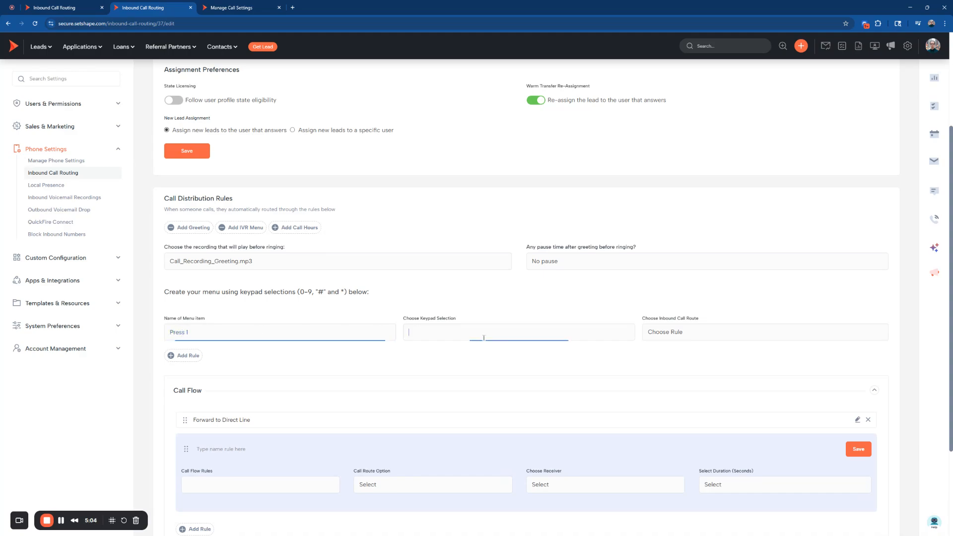
{"action": "left_click", "coordinate": [482, 333]}
{"action": "type", "text": "1"}
{"action": "left_click", "coordinate": [694, 338]}
{"action": "left_click", "coordinate": [683, 358]}
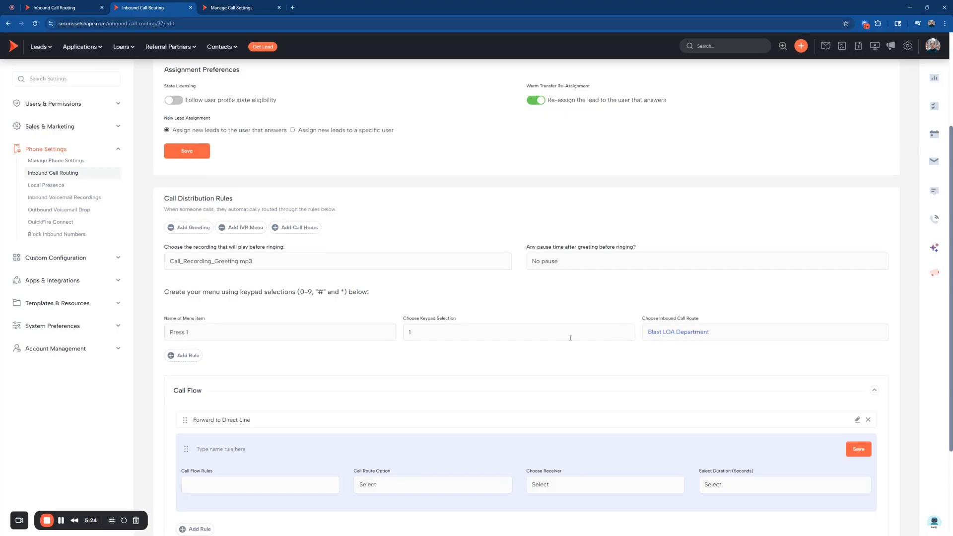
{"action": "left_click", "coordinate": [171, 356]}
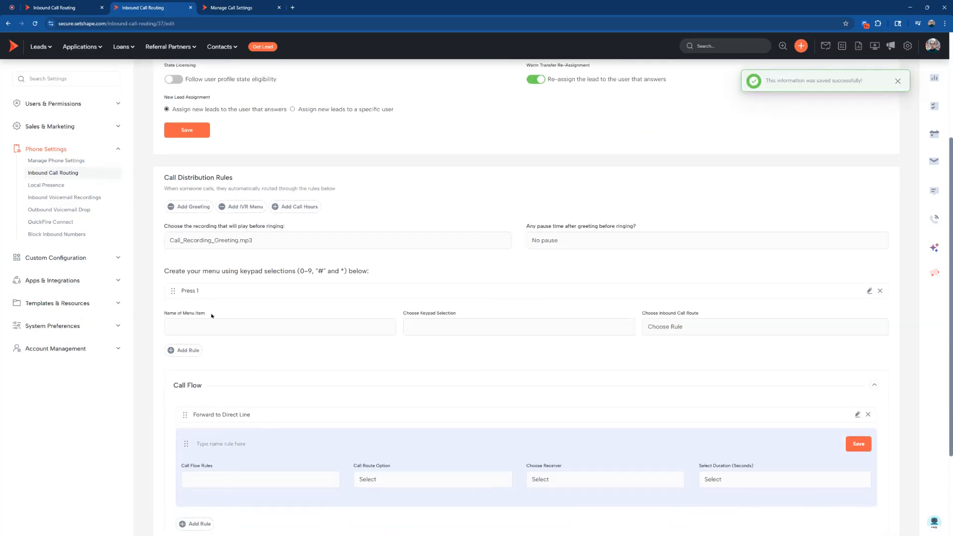
Delete the Press 1 menu item and remove the greeting and IVR menu from the call distribution rules.
{"action": "left_click", "coordinate": [296, 331]}
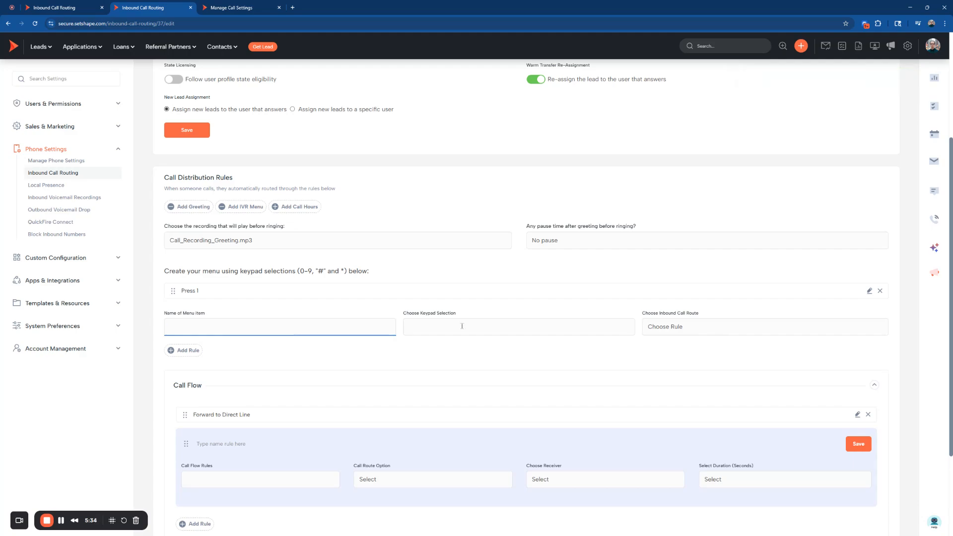
{"action": "scroll", "coordinate": [389, 323], "scroll_direction": "down", "scroll_amount": 2}
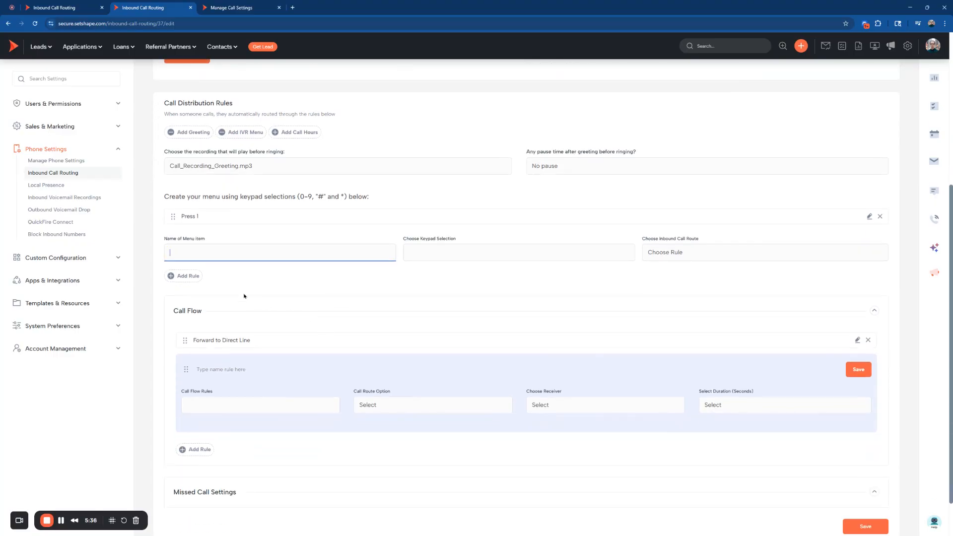
{"action": "left_click", "coordinate": [881, 217]}
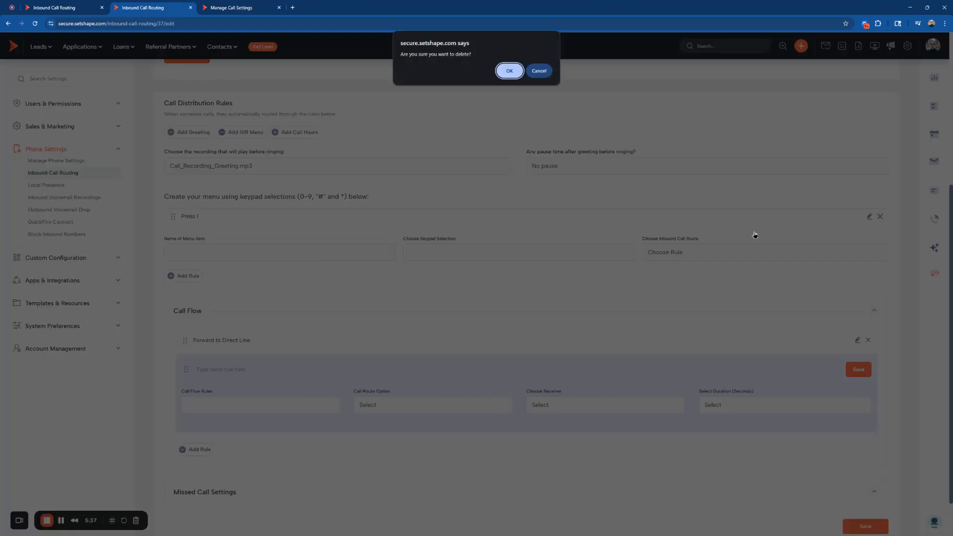
{"action": "left_click", "coordinate": [511, 72]}
{"action": "left_click", "coordinate": [190, 134]}
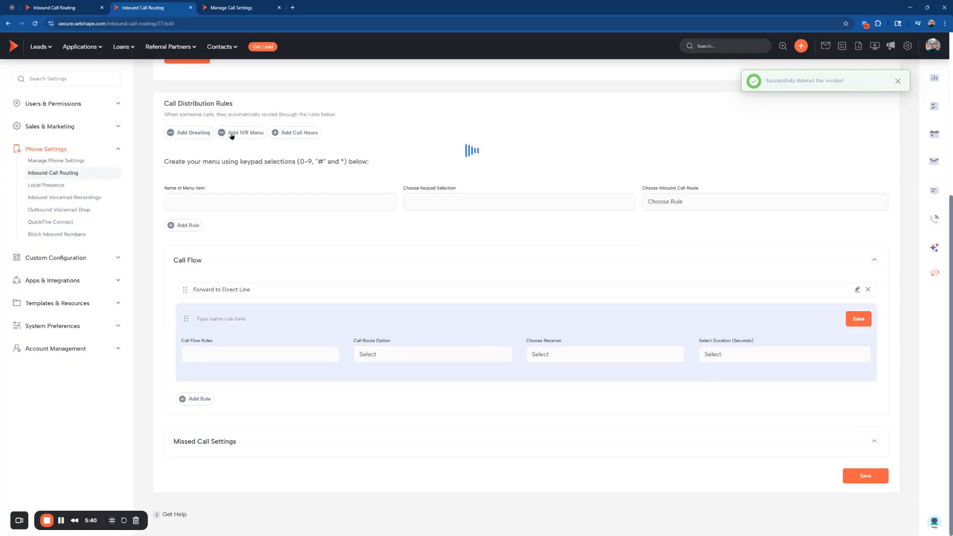
{"action": "left_click", "coordinate": [232, 134]}
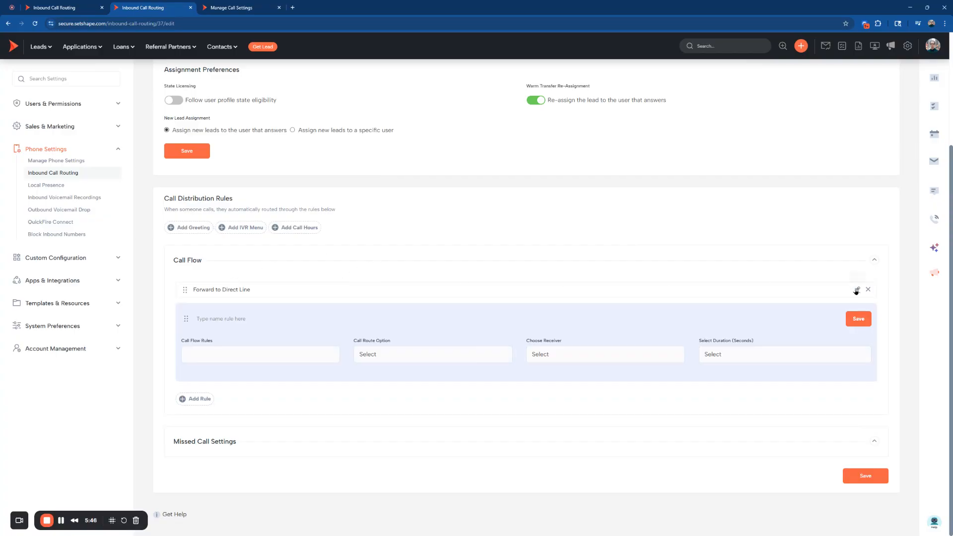
Open the Forward to Direct Line rule for editing and try All Available Users and Call Direct Number as its call route option.
{"action": "left_click", "coordinate": [857, 289]}
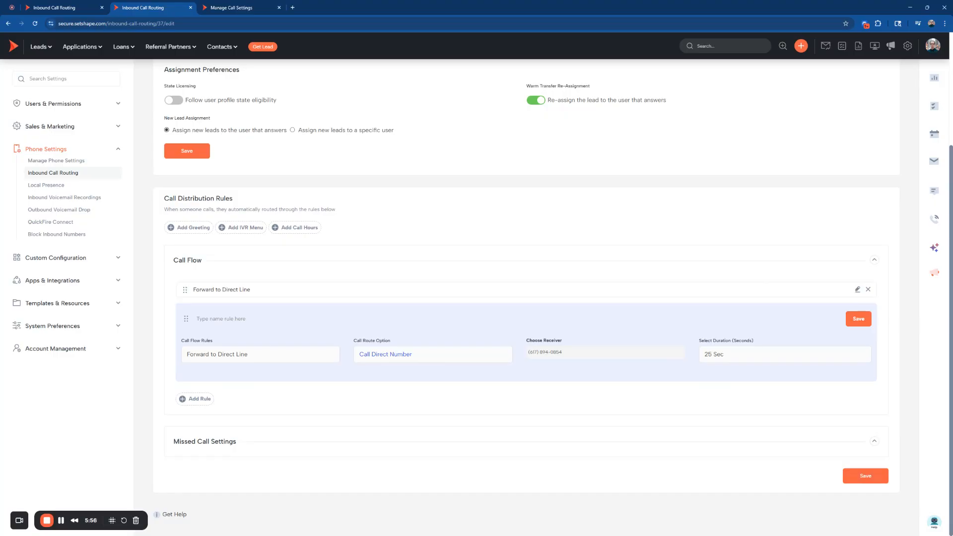
{"action": "left_click", "coordinate": [397, 367]}
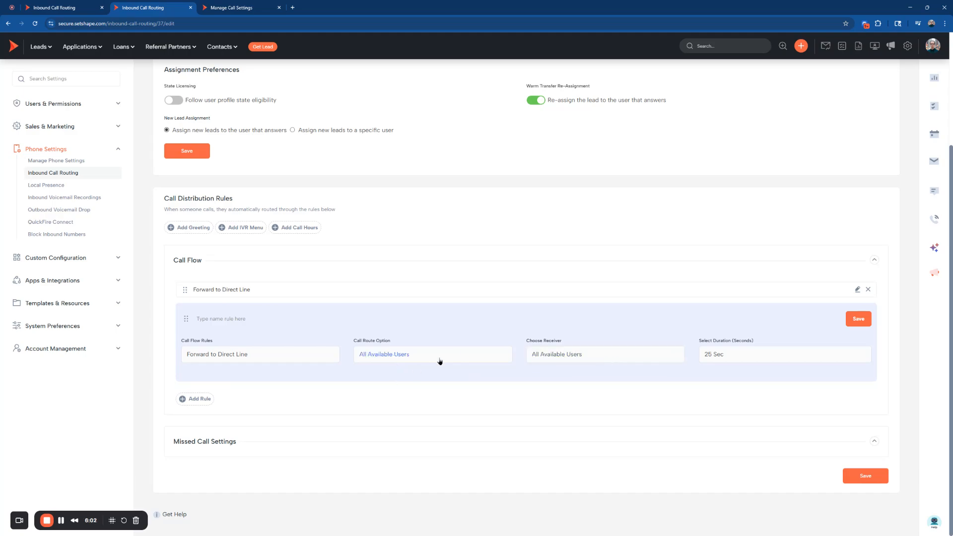
{"action": "left_click", "coordinate": [392, 355]}
{"action": "left_click", "coordinate": [408, 367]}
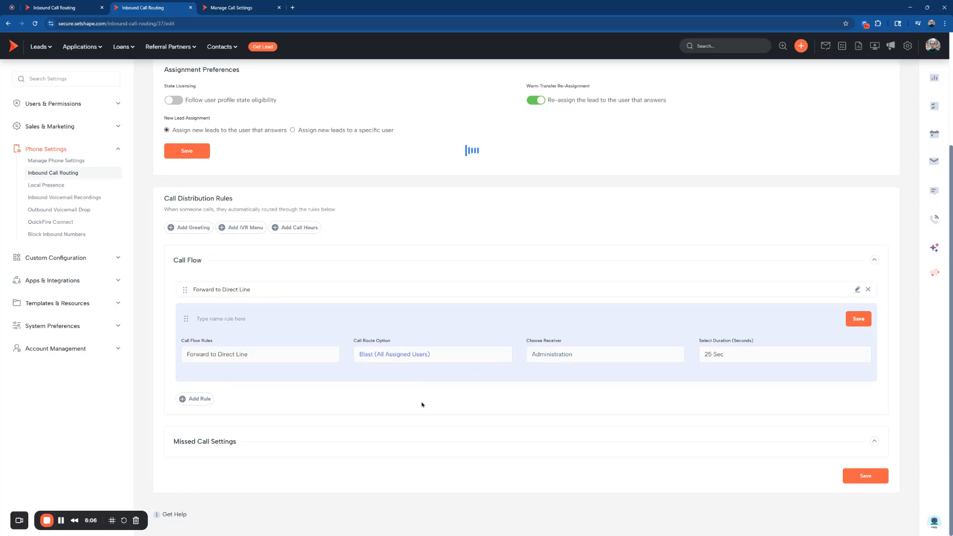
{"action": "left_click", "coordinate": [453, 366]}
{"action": "left_click", "coordinate": [418, 367]}
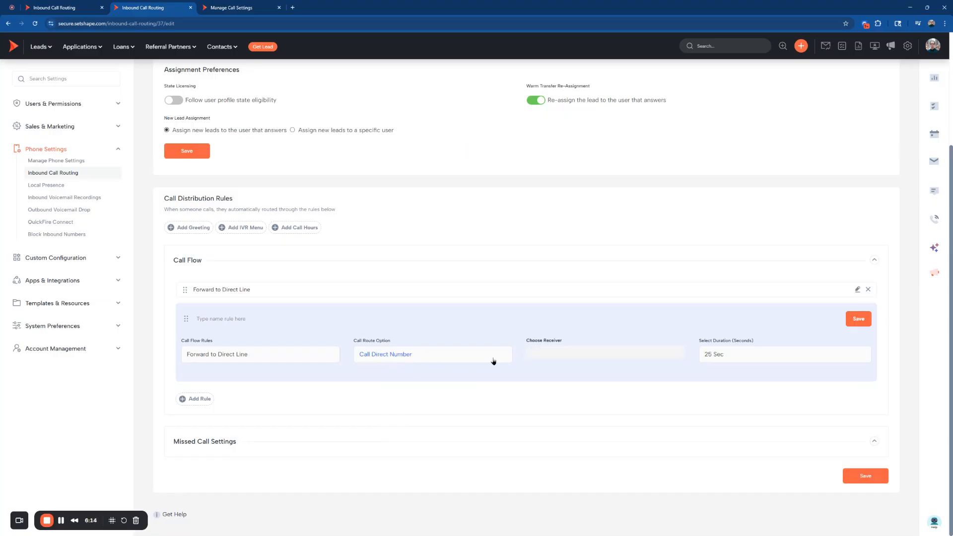
{"action": "left_click", "coordinate": [606, 353]}
Set the rule's call route option to Forward to Assigned User and choose its receiver.
{"action": "left_click", "coordinate": [413, 366]}
{"action": "left_click", "coordinate": [419, 440]}
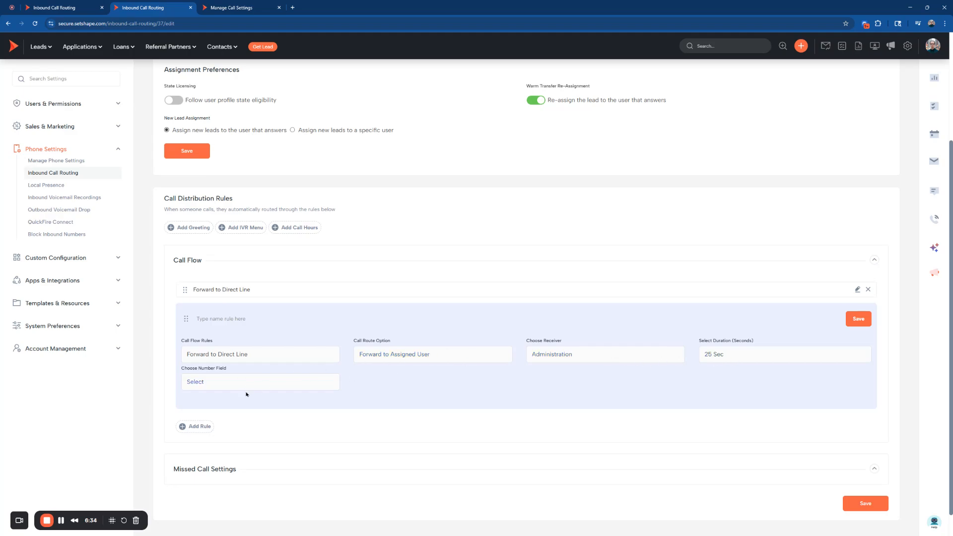
{"action": "left_click", "coordinate": [588, 365]}
{"action": "left_click", "coordinate": [577, 413]}
Open Manage Users in a separate browser tab, open the second listed user's profile, and view the mobile and work phone fields.
{"action": "left_click", "coordinate": [78, 106]}
{"action": "middle_click", "coordinate": [52, 116]}
{"action": "left_click", "coordinate": [325, 6]}
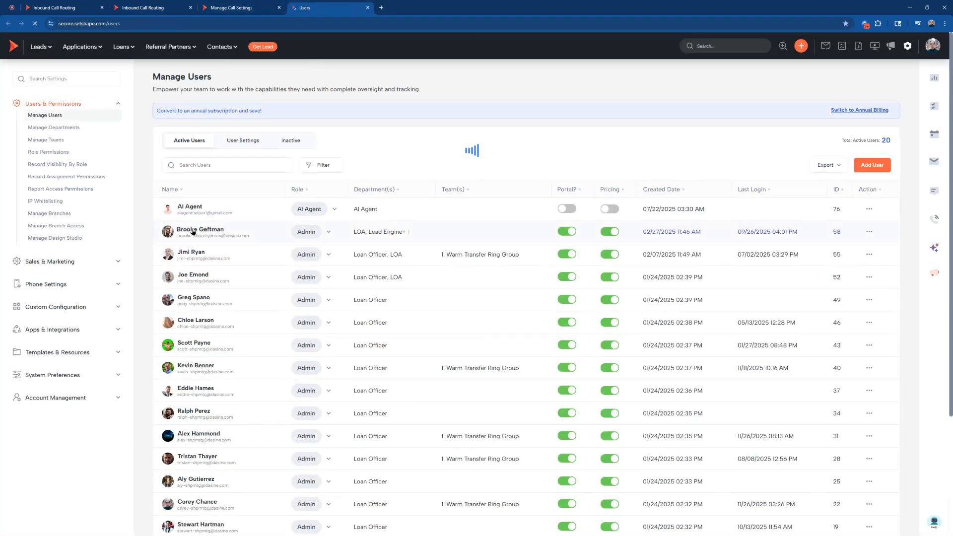
{"action": "left_click", "coordinate": [194, 230]}
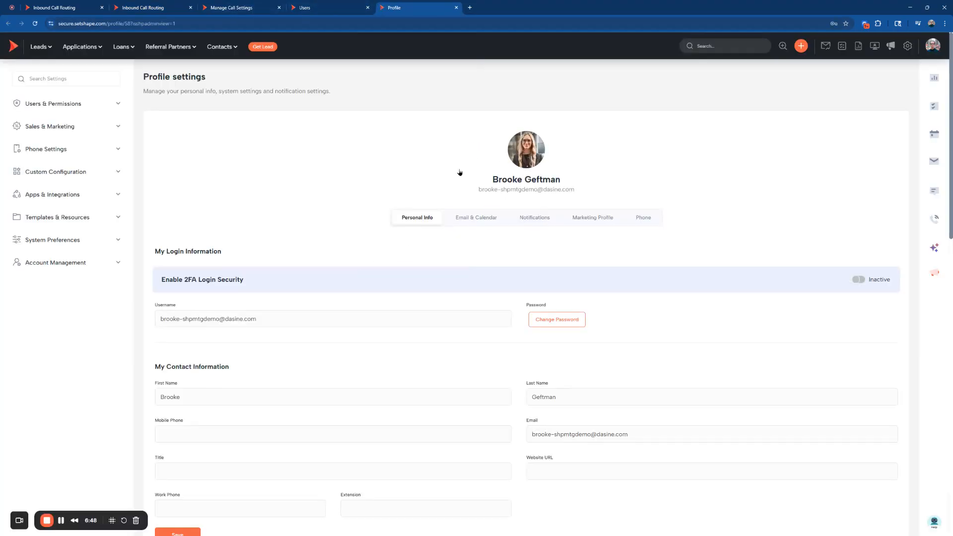
{"action": "scroll", "coordinate": [371, 195], "scroll_direction": "down", "scroll_amount": 4}
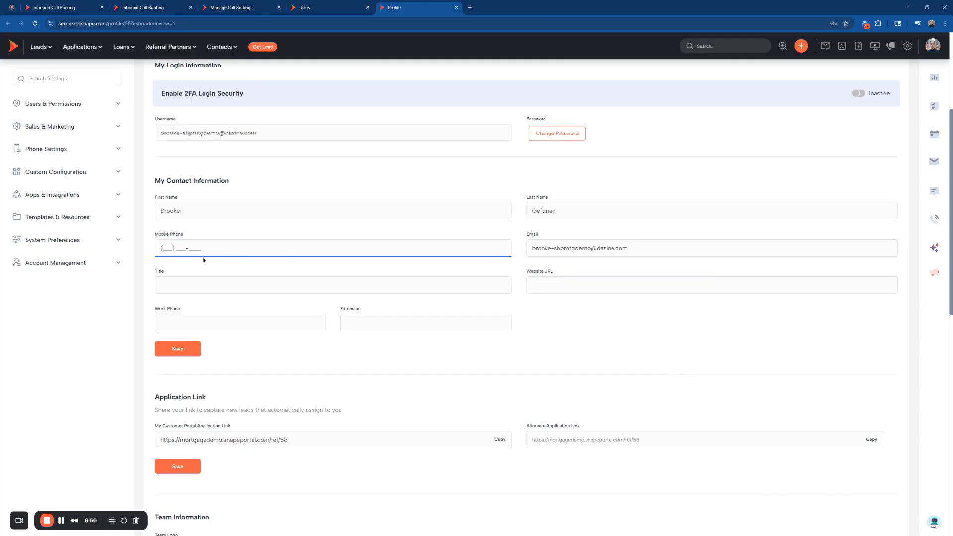
{"action": "left_click", "coordinate": [195, 324]}
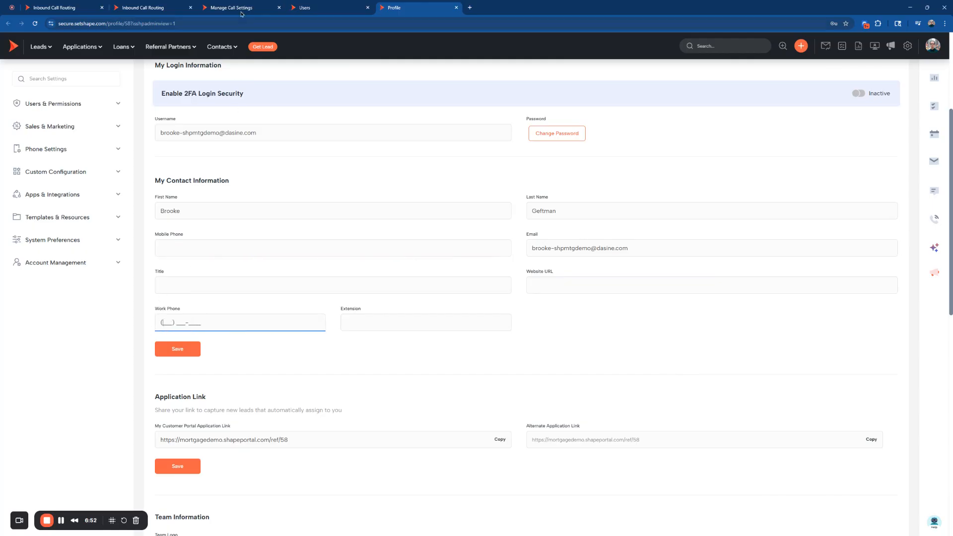
Return to the Inbound Call Routing tab, set the rule's call route option to User with a specific user as receiver, and save the rule.
{"action": "left_click", "coordinate": [154, 7]}
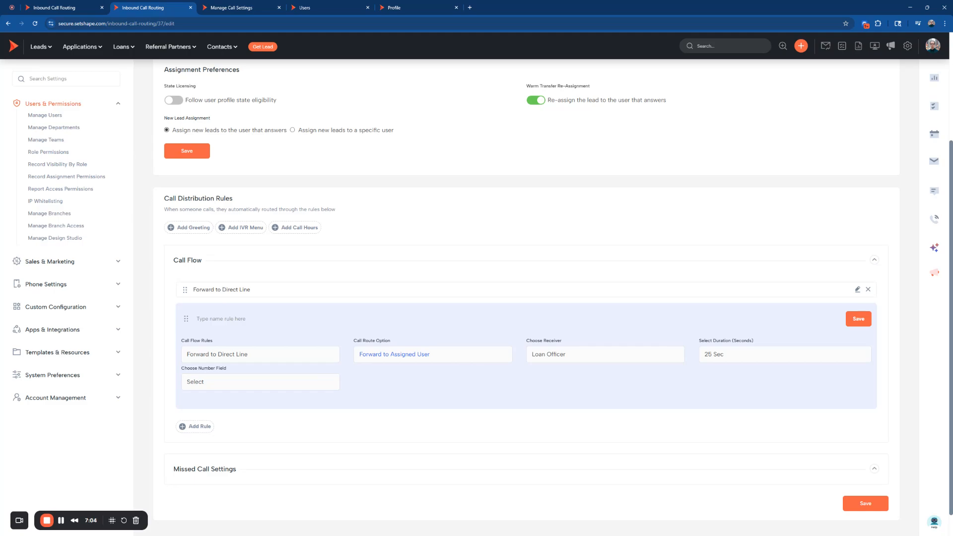
{"action": "left_click", "coordinate": [398, 451]}
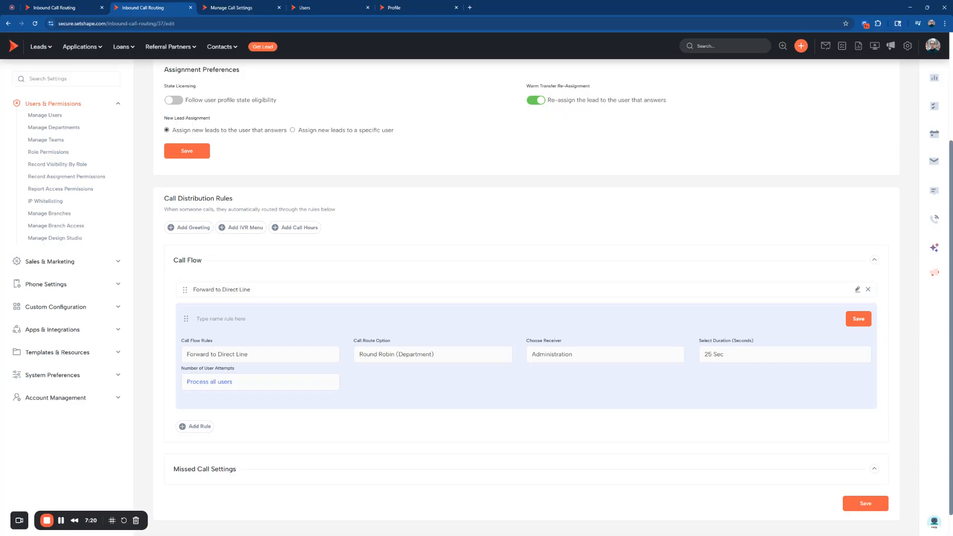
{"action": "left_click", "coordinate": [407, 357]}
{"action": "left_click", "coordinate": [382, 371]}
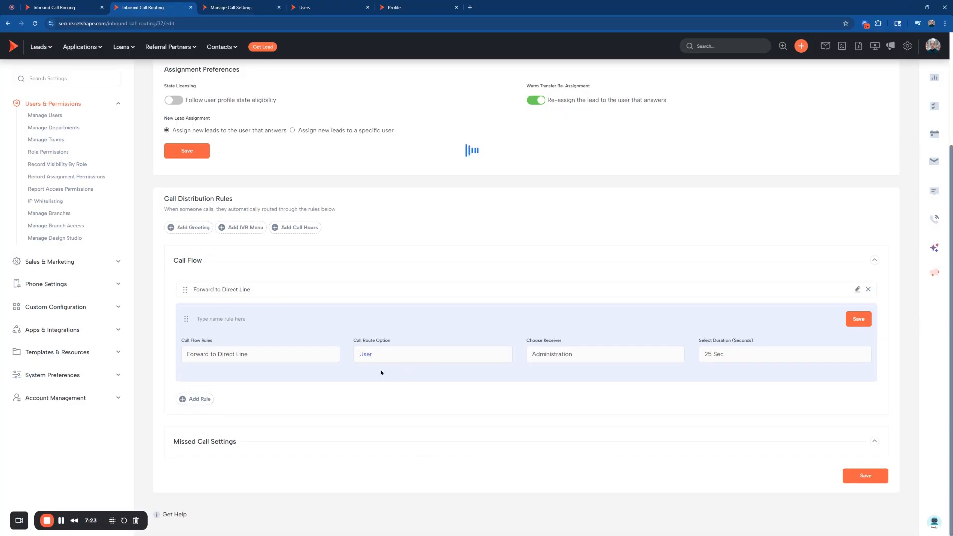
{"action": "left_click", "coordinate": [599, 349]}
{"action": "left_click", "coordinate": [570, 210]}
{"action": "left_click", "coordinate": [864, 322]}
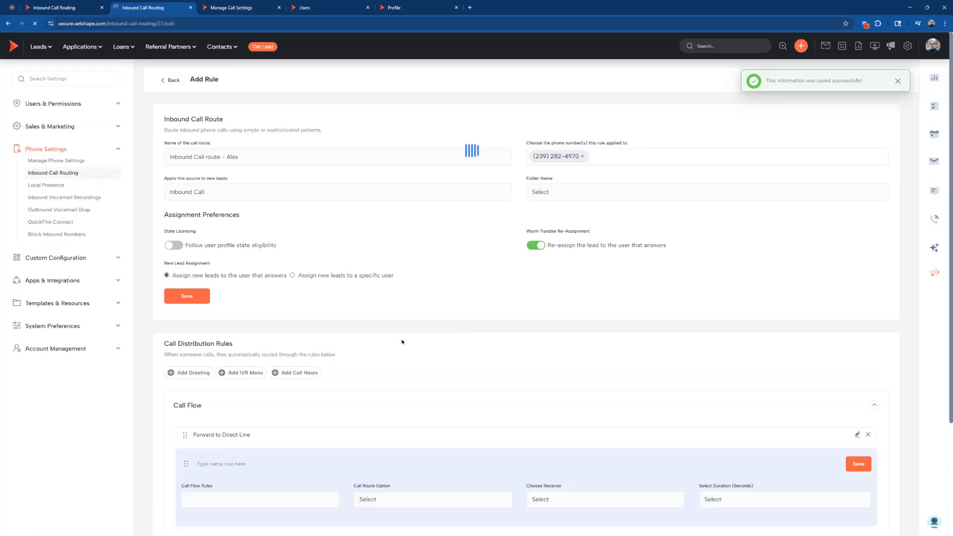
Rename the Forward to Direct Line rule in the call flow as Call User and save it.
{"action": "scroll", "coordinate": [536, 364], "scroll_direction": "down", "scroll_amount": 1}
{"action": "scroll", "coordinate": [278, 362], "scroll_direction": "down", "scroll_amount": 1}
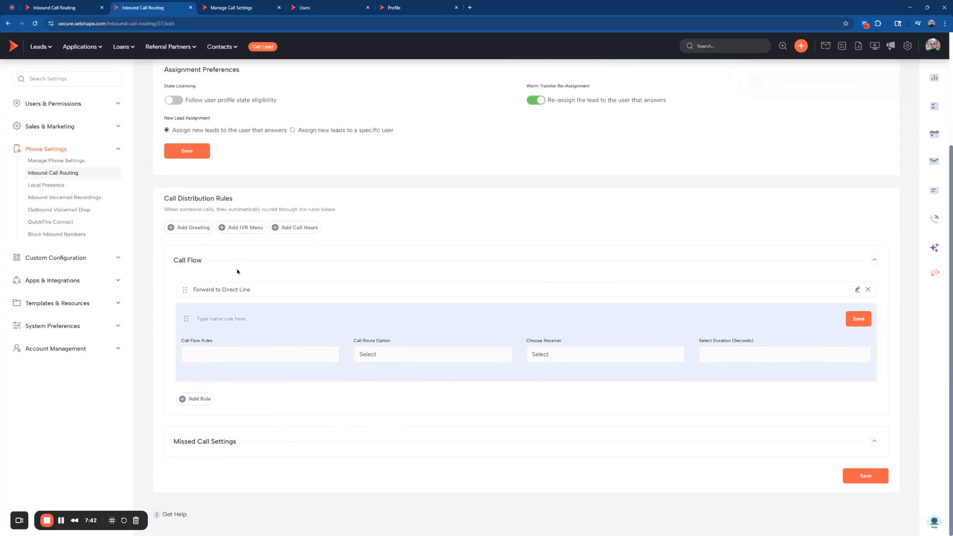
{"action": "left_click", "coordinate": [252, 355]}
{"action": "left_click", "coordinate": [858, 289]}
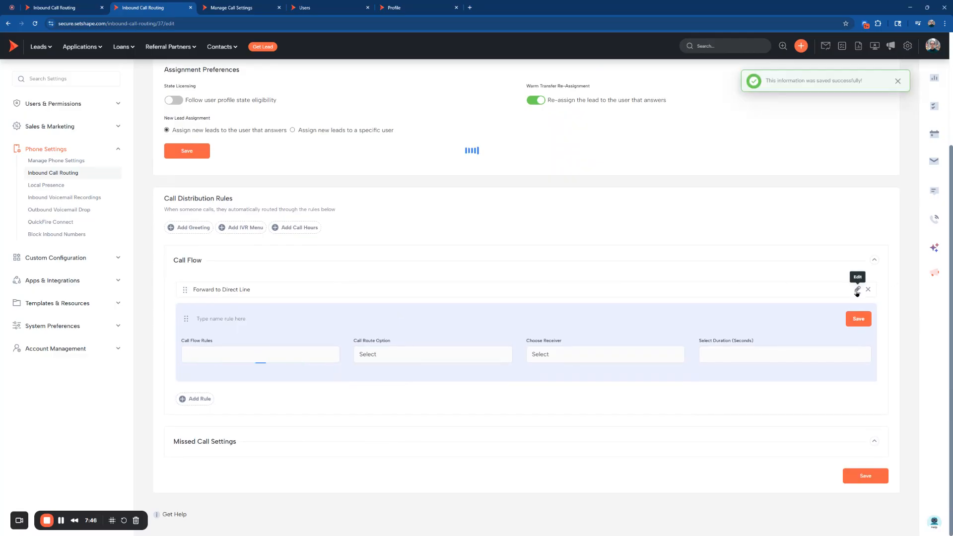
{"action": "key", "text": "ctrl+a"}
{"action": "type", "text": "Cal"}
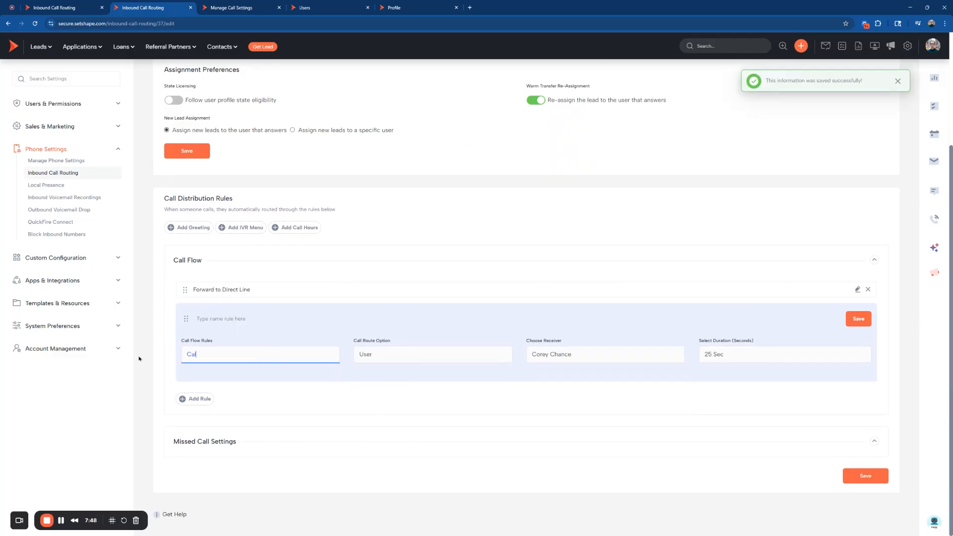
{"action": "type", "text": "l User"}
{"action": "left_click", "coordinate": [859, 319]}
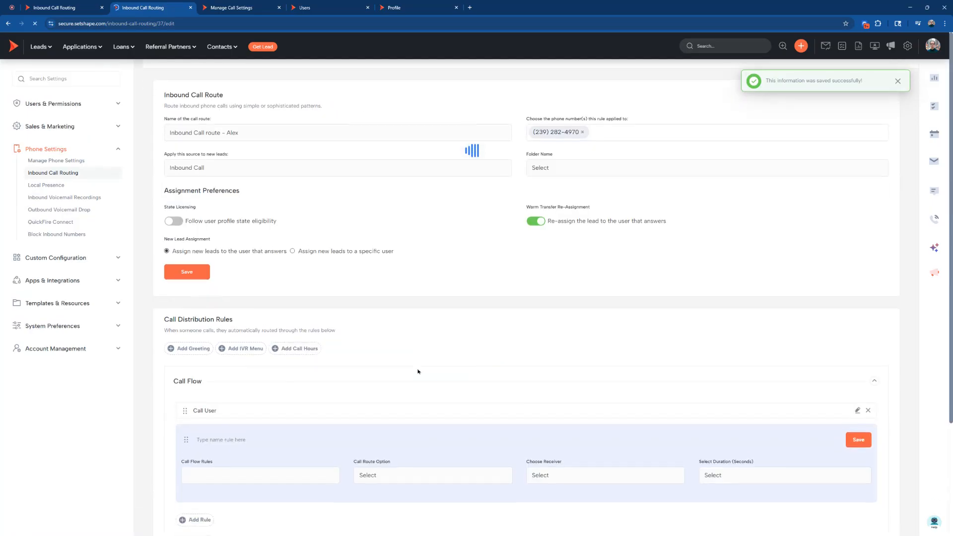
Fill in a second call flow rule named Call Direct Line with Call Direct Number as its call route option.
{"action": "left_click", "coordinate": [216, 395]}
{"action": "type", "text": "Call D"}
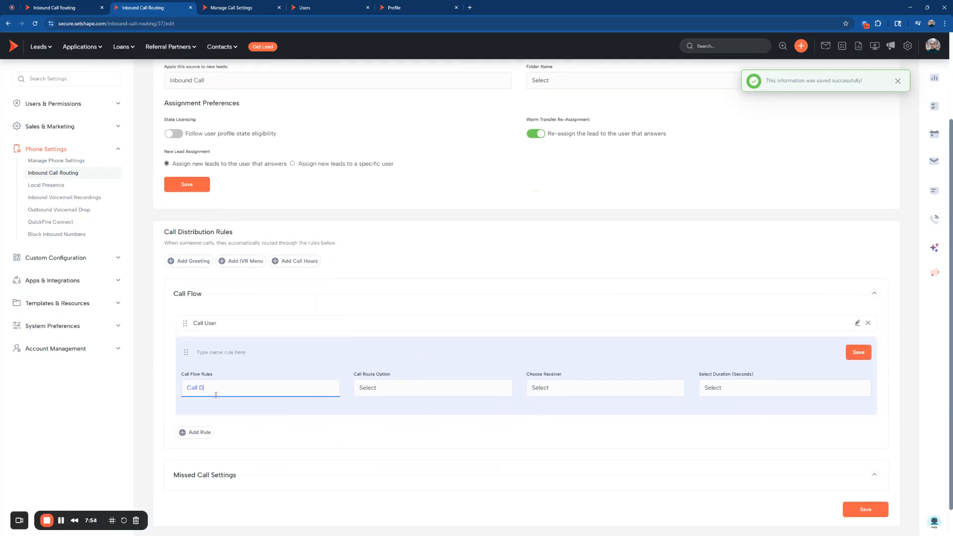
{"action": "type", "text": "irect Line"}
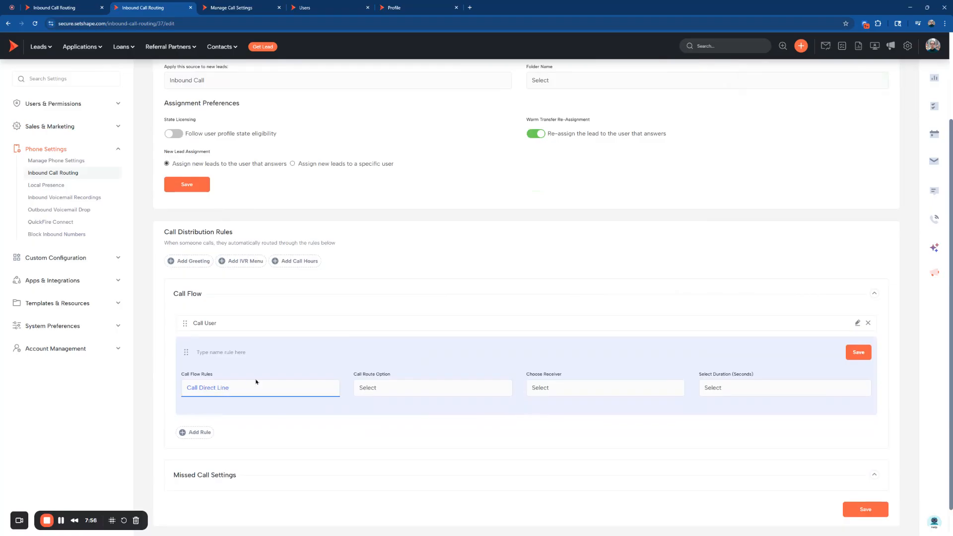
{"action": "left_click", "coordinate": [403, 392]}
{"action": "type", "text": "Call Direct Number"}
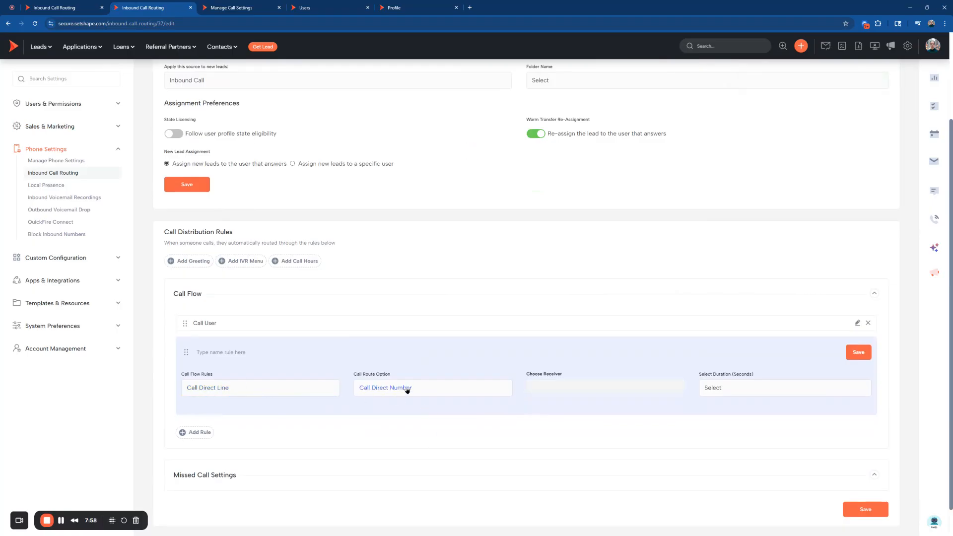
Enter the direct phone number as the Call Direct Line rule's receiver, choose its duration, and save the rule.
{"action": "left_click", "coordinate": [564, 392]}
{"action": "type", "text": "111) 111-1111"}
{"action": "left_click", "coordinate": [742, 384]}
{"action": "left_click", "coordinate": [859, 352]}
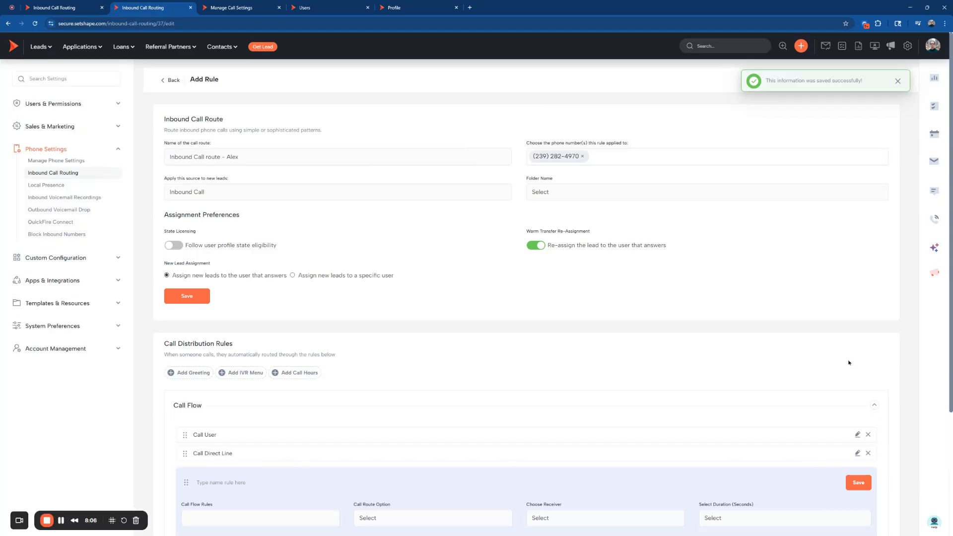
Expand Missed Call Settings and assign the missed call, voicemail and text message notifications to the same specific user.
{"action": "scroll", "coordinate": [620, 385], "scroll_direction": "down", "scroll_amount": 3}
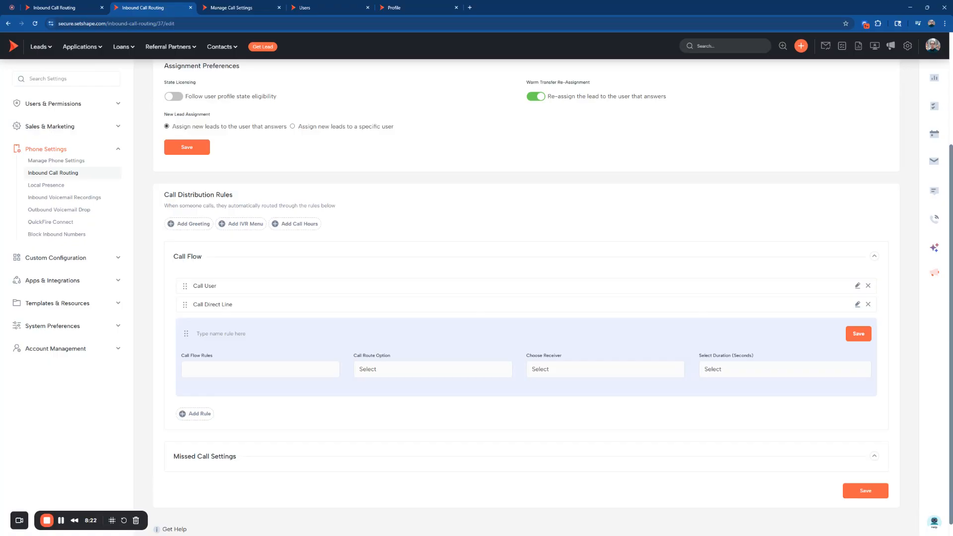
{"action": "scroll", "coordinate": [573, 211], "scroll_direction": "up", "scroll_amount": 3}
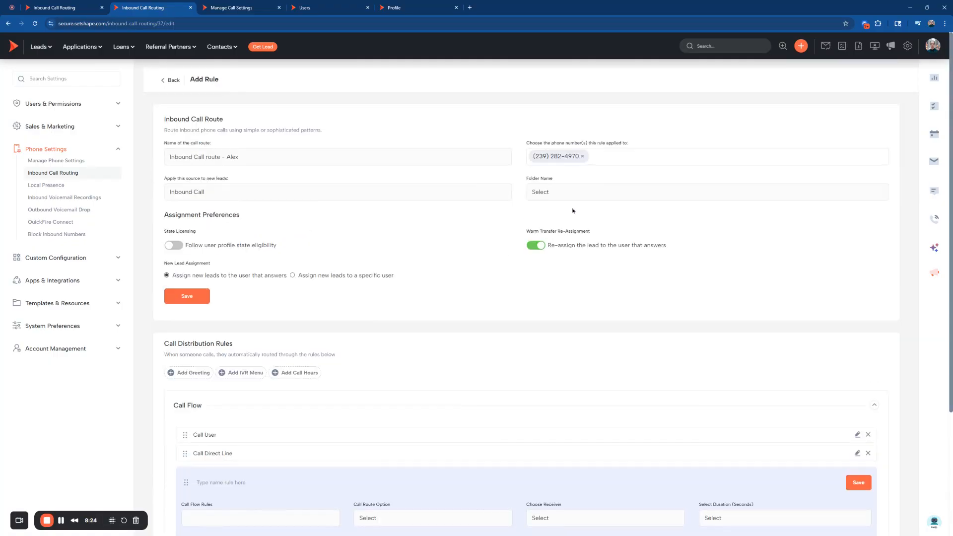
{"action": "scroll", "coordinate": [430, 240], "scroll_direction": "down", "scroll_amount": 3}
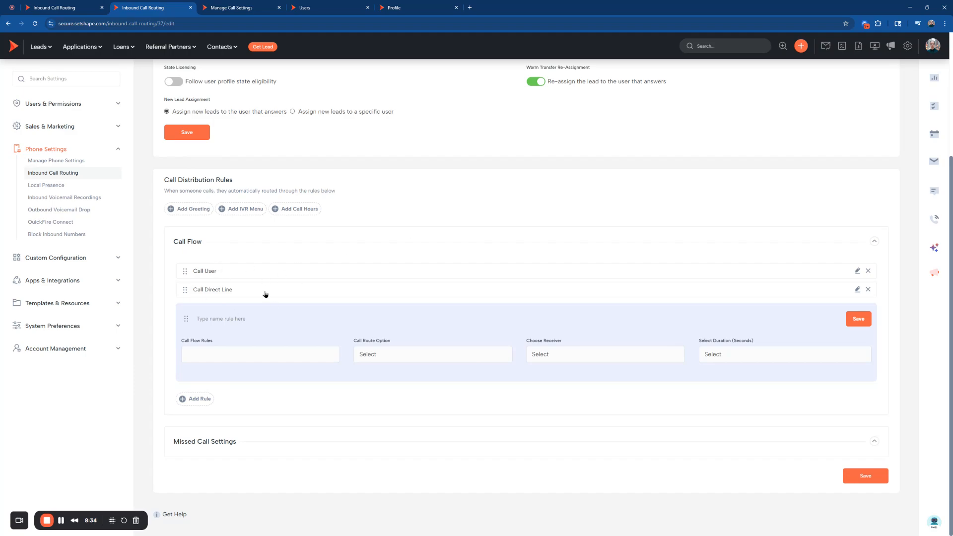
{"action": "left_click", "coordinate": [365, 446]}
{"action": "scroll", "coordinate": [296, 401], "scroll_direction": "down", "scroll_amount": 2}
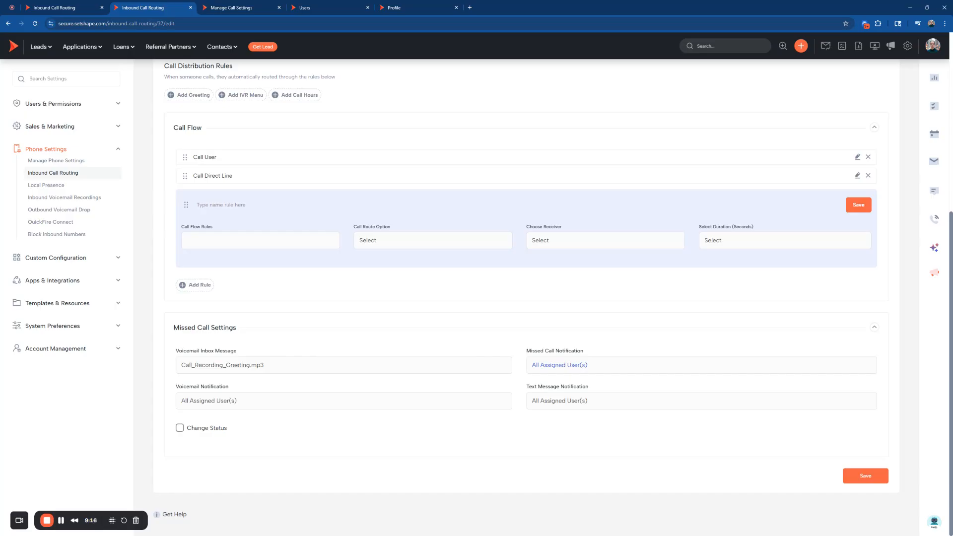
{"action": "left_click", "coordinate": [596, 182]}
{"action": "left_click", "coordinate": [291, 400]}
{"action": "left_click", "coordinate": [251, 225]}
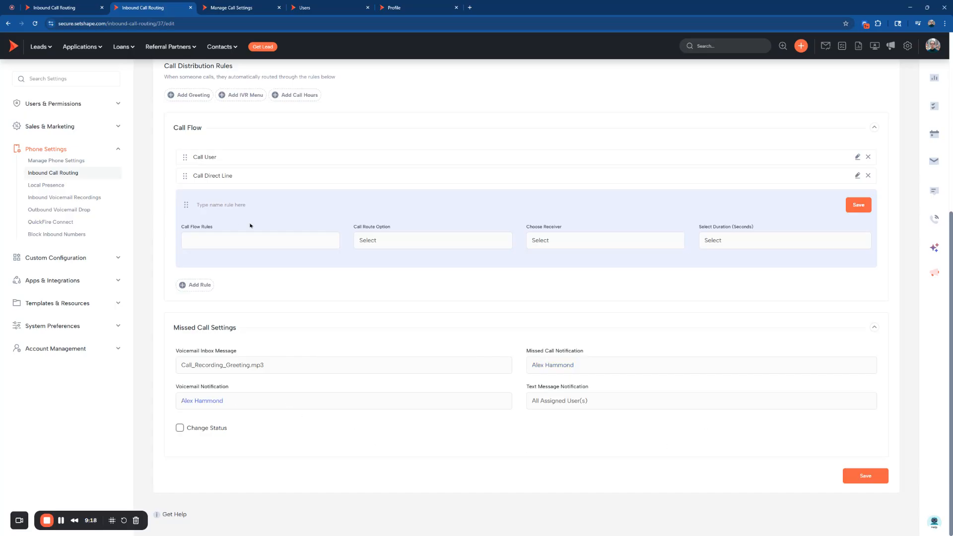
{"action": "left_click", "coordinate": [588, 396]}
{"action": "left_click", "coordinate": [558, 270]}
Enable Change Status in the missed call settings and choose Status - Missed Call as the status.
{"action": "left_click", "coordinate": [181, 428]}
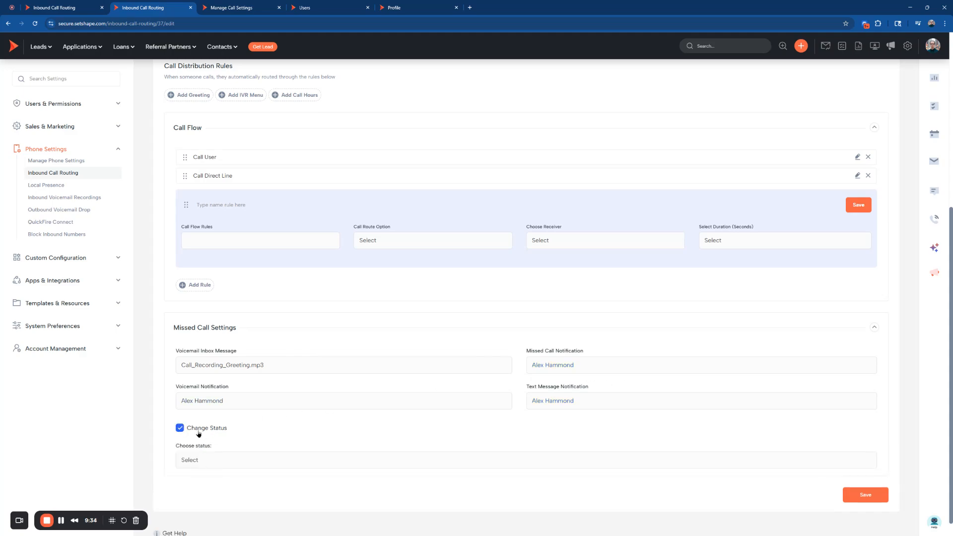
{"action": "scroll", "coordinate": [263, 441], "scroll_direction": "down", "scroll_amount": 1}
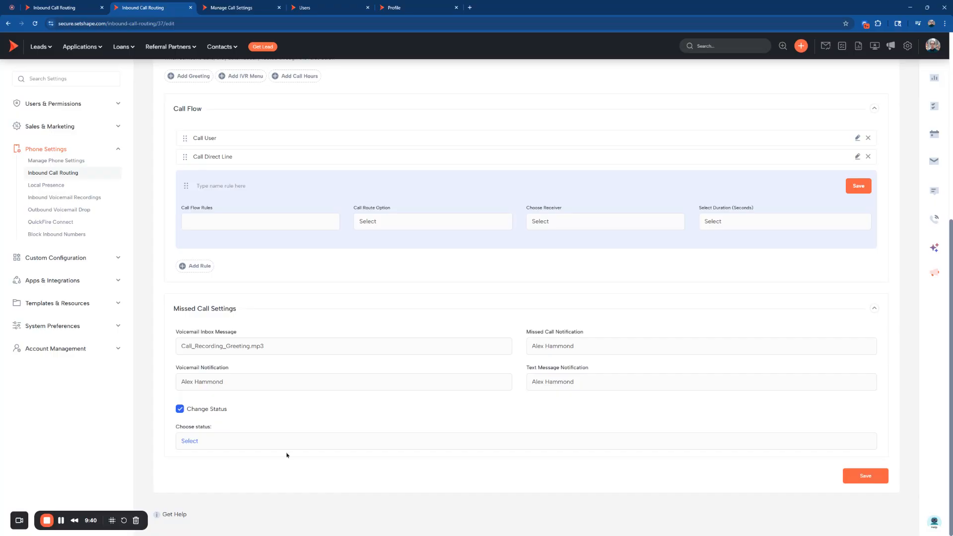
{"action": "left_click", "coordinate": [34, 47]}
{"action": "left_click", "coordinate": [267, 317]}
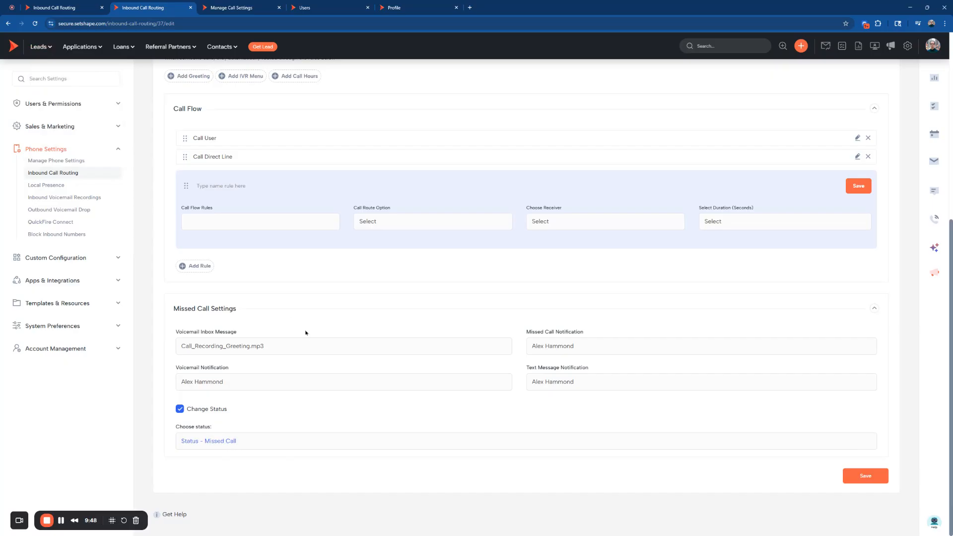